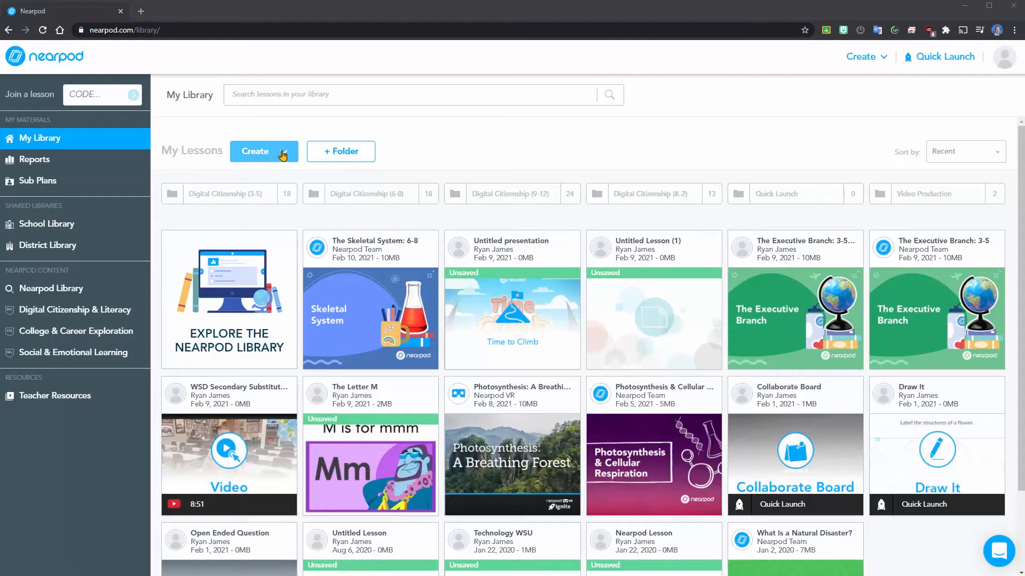
# Step: Start creating a new interactive video and choose YouTube as the video source
pyautogui.click(282, 154)
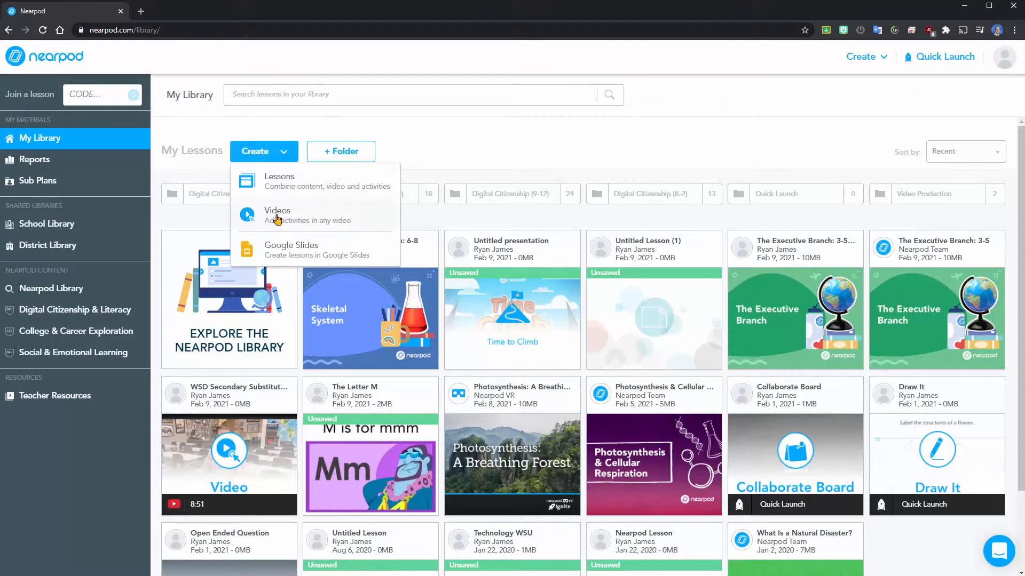
pyautogui.click(273, 219)
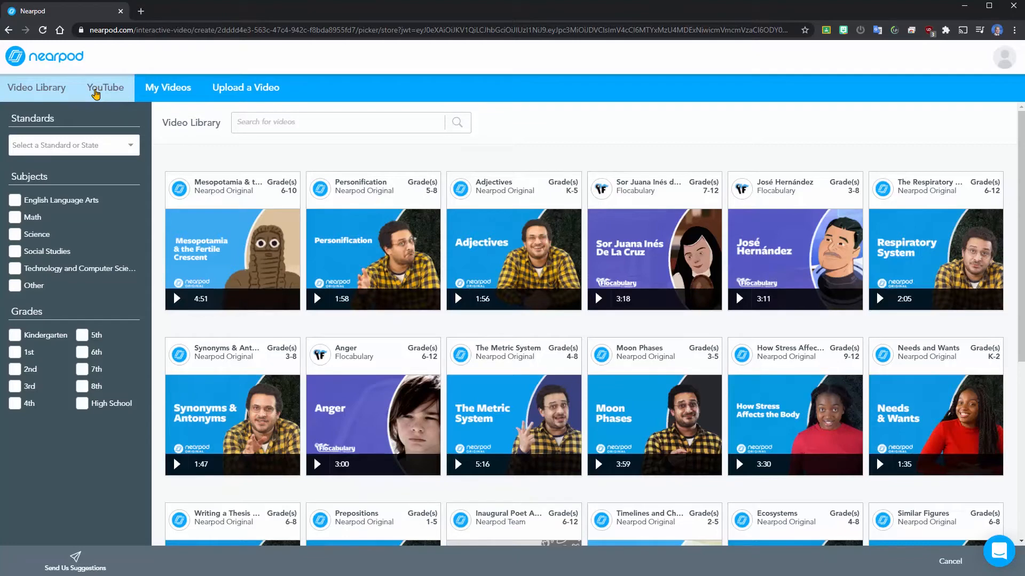
pyautogui.click(95, 92)
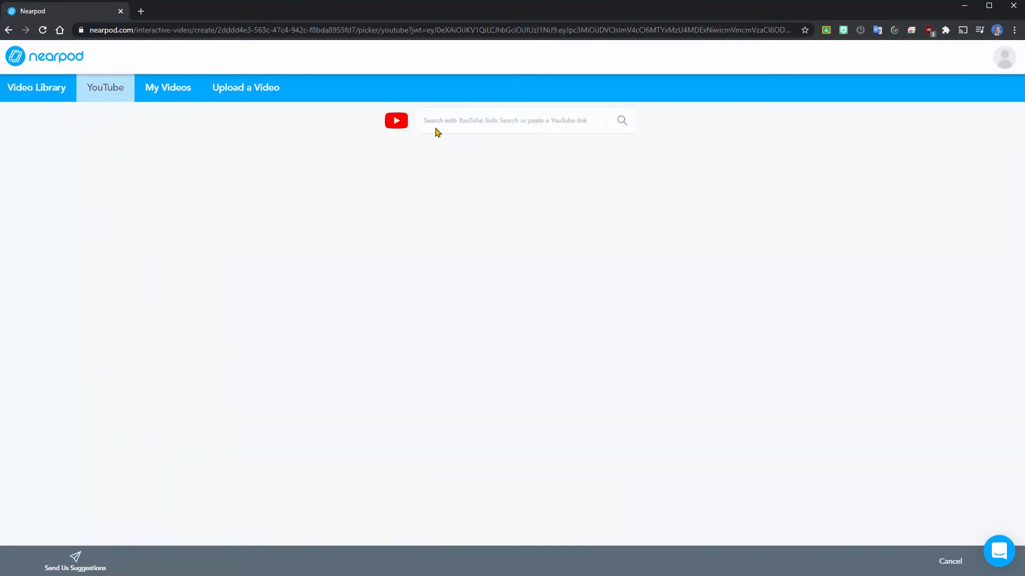
# Step: Search YouTube for "wsd training"
pyautogui.click(488, 121)
pyautogui.write('wsd training')
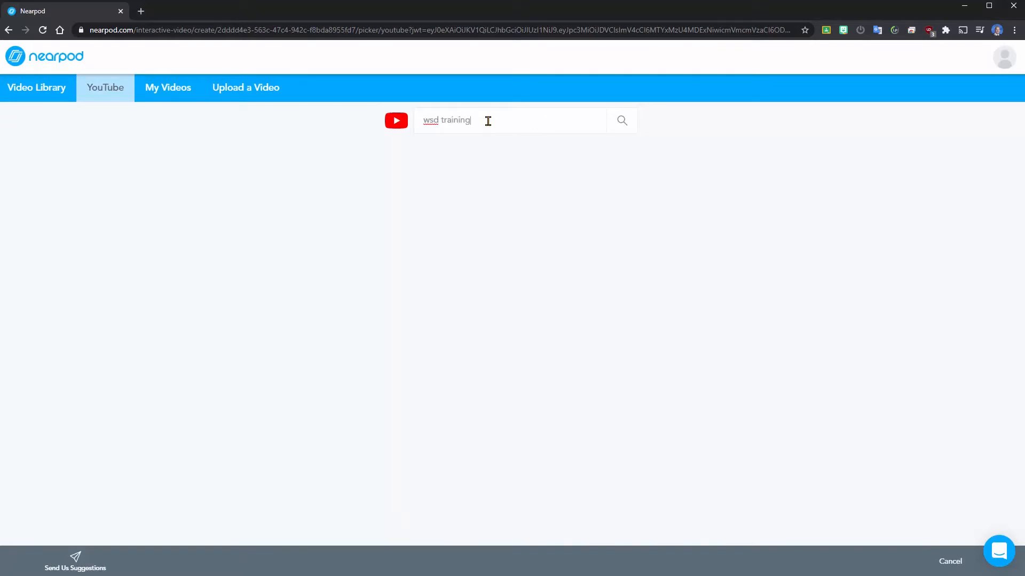
pyautogui.press('Return')
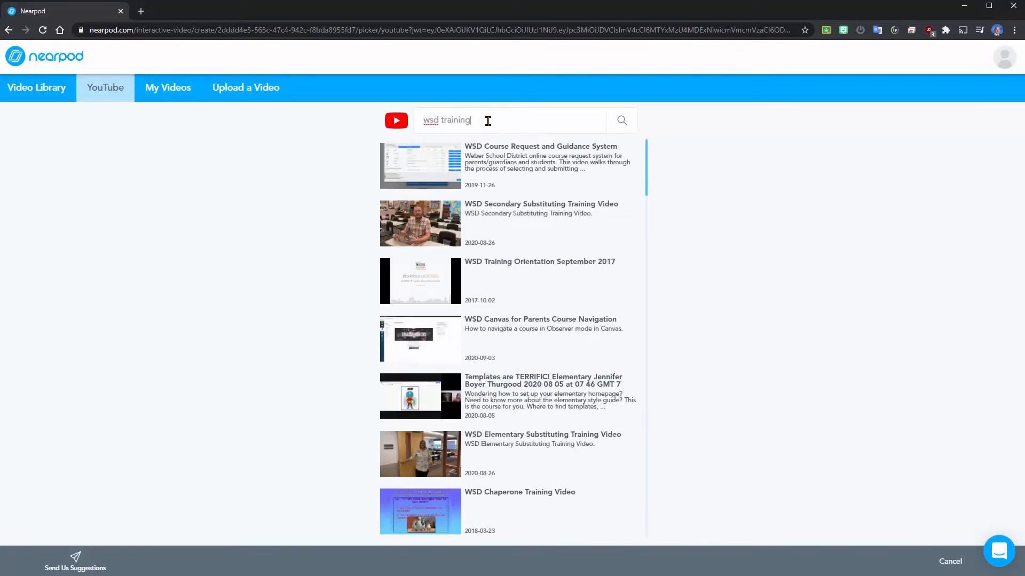
# Step: Replace the search text with the copied YouTube link, select the "Nearpod - Searching the Library" video and save the choice
pyautogui.moveTo(485, 116); pyautogui.dragTo(405, 121)
pyautogui.hotkey('ctrl', 'v')
pyautogui.click(619, 122)
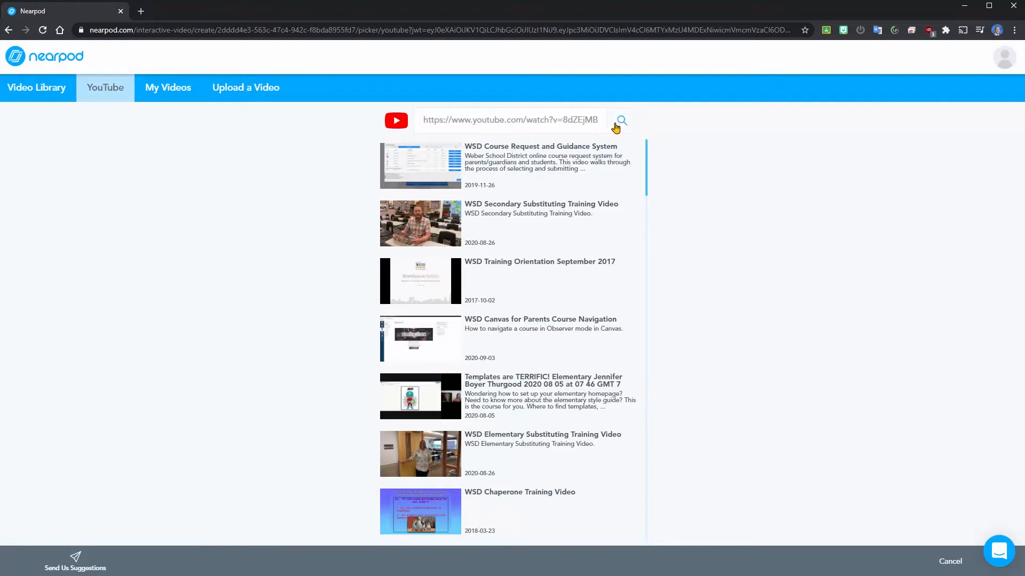
pyautogui.click(479, 170)
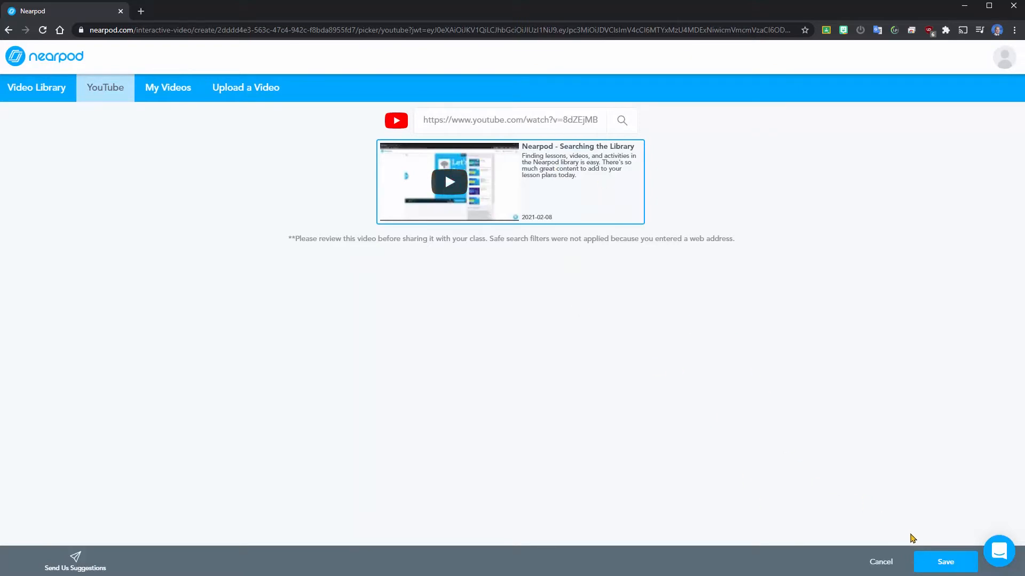
pyautogui.click(943, 562)
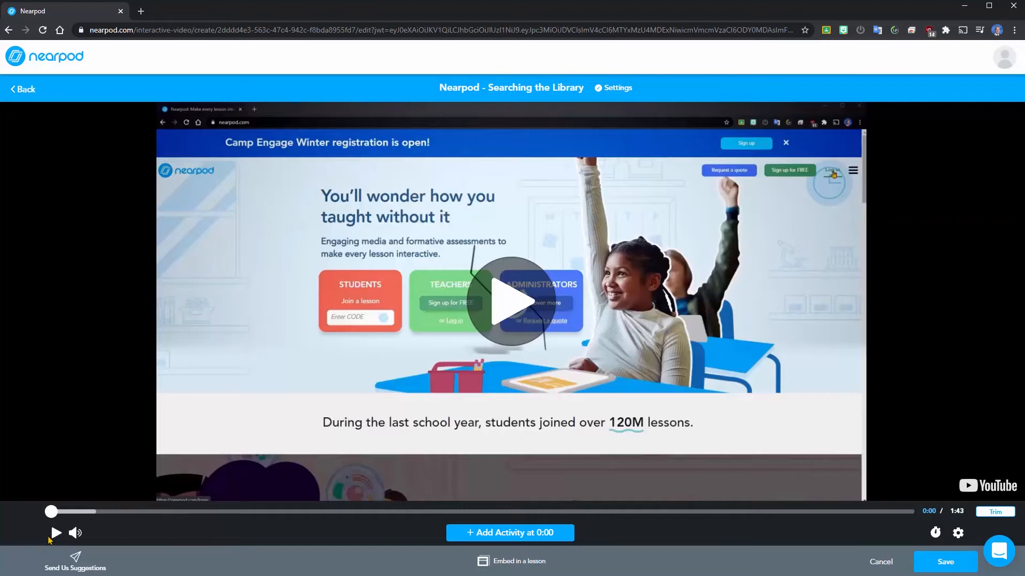
# Step: Play the beginning of the video, pause it and move the playhead to 0:32
pyautogui.click(55, 533)
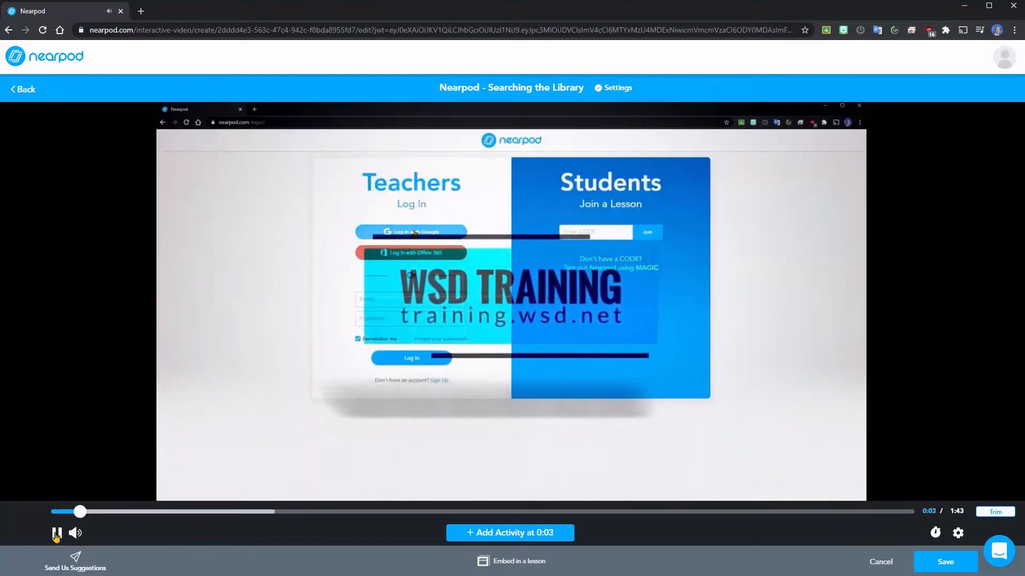
pyautogui.click(56, 533)
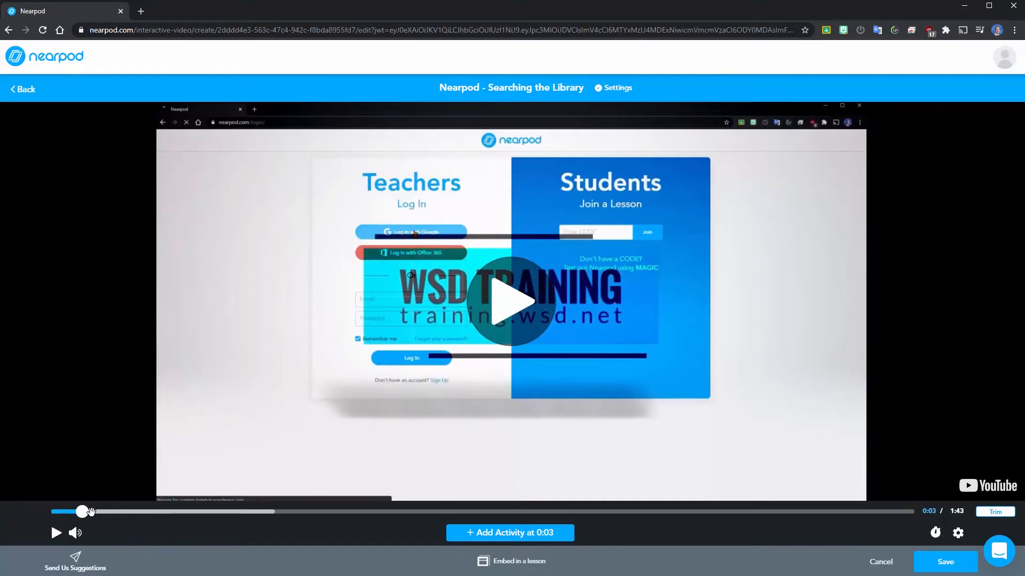
pyautogui.moveTo(83, 512); pyautogui.dragTo(321, 511)
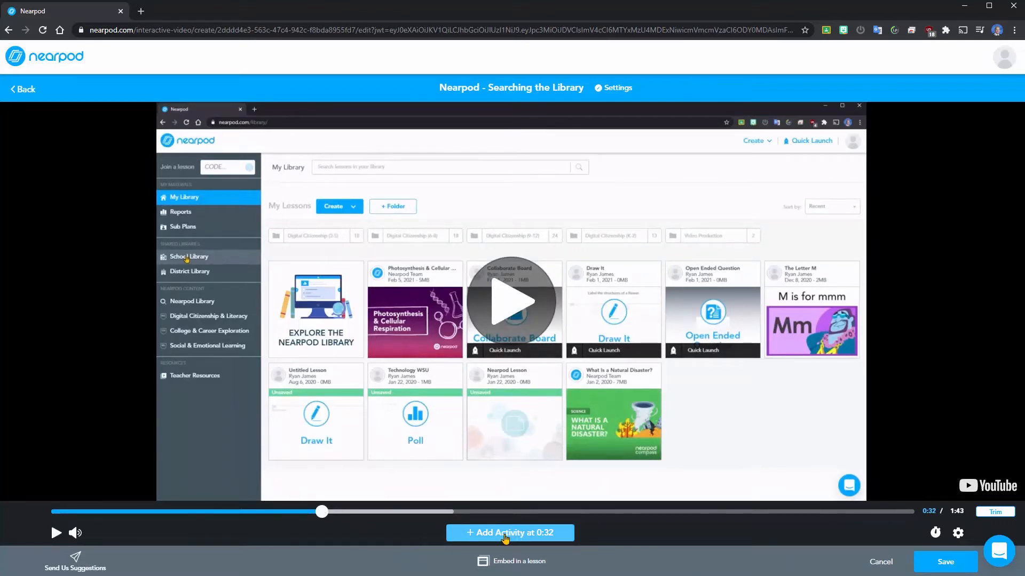
# Step: Add an open-ended question at the playhead asking "What is something that I might look for in a Nearpod activity?" and save it
pyautogui.click(504, 533)
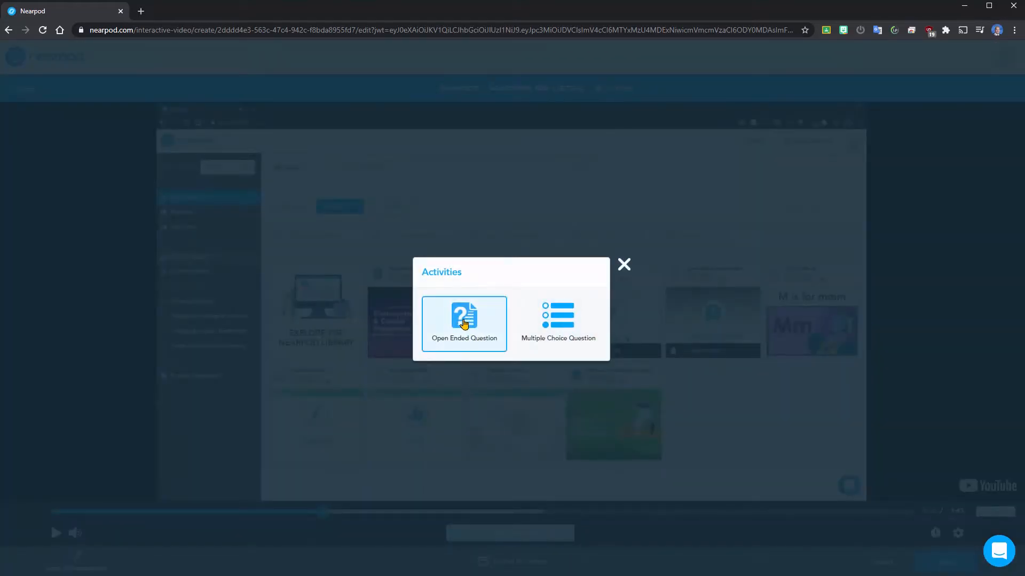
pyautogui.click(463, 324)
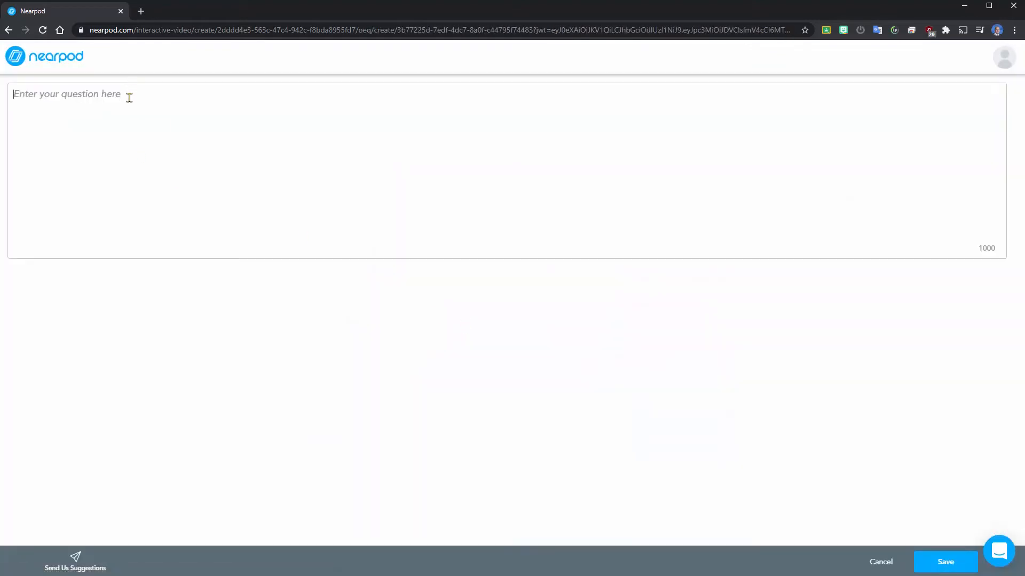
pyautogui.click(129, 98)
pyautogui.write('What is something that I might look for in a Nearpod ')
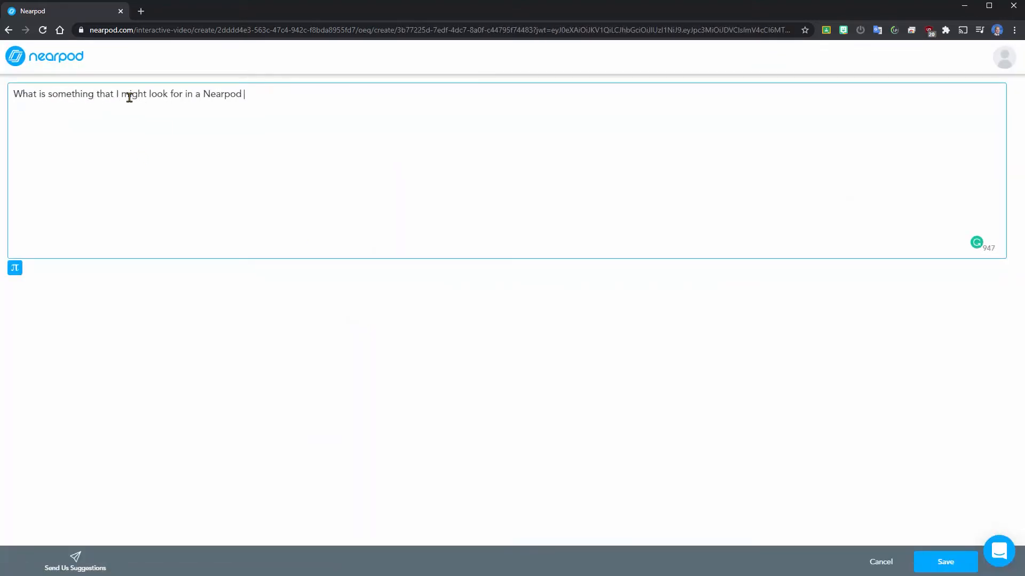
pyautogui.write('activity?')
pyautogui.click(946, 566)
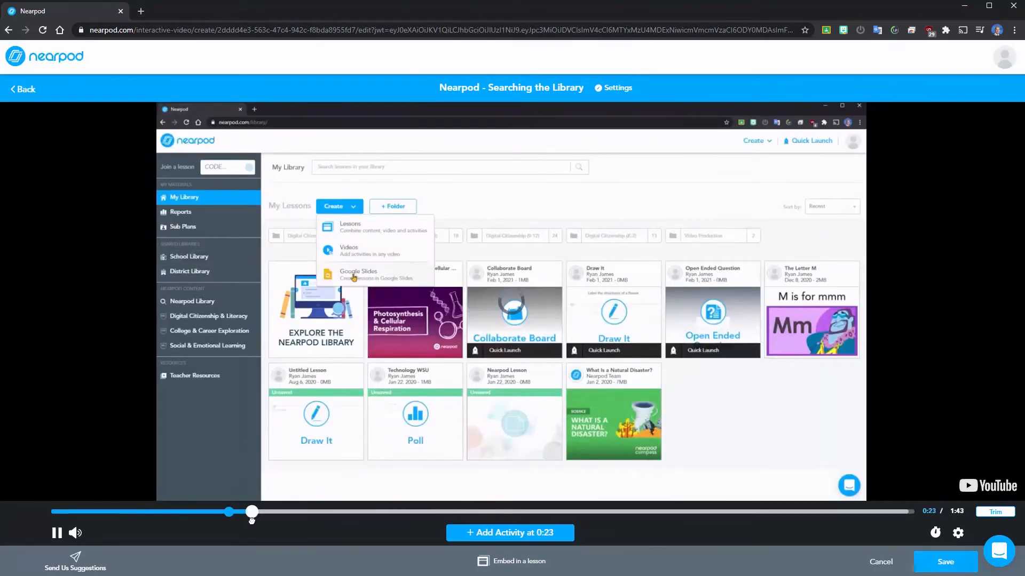
# Step: Create a multiple-choice question at 1:12 in the video with the text "Which of these work best?"
pyautogui.moveTo(251, 512)
pyautogui.mouseDown()
pyautogui.moveTo(235, 513)
pyautogui.moveTo(639, 513)
pyautogui.mouseUp()
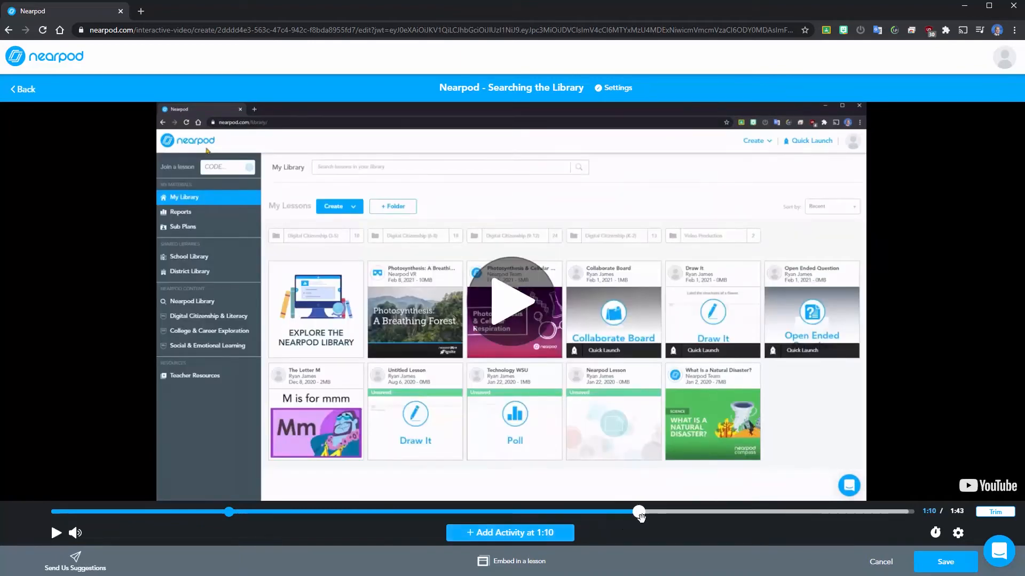
pyautogui.moveTo(639, 514); pyautogui.dragTo(663, 515)
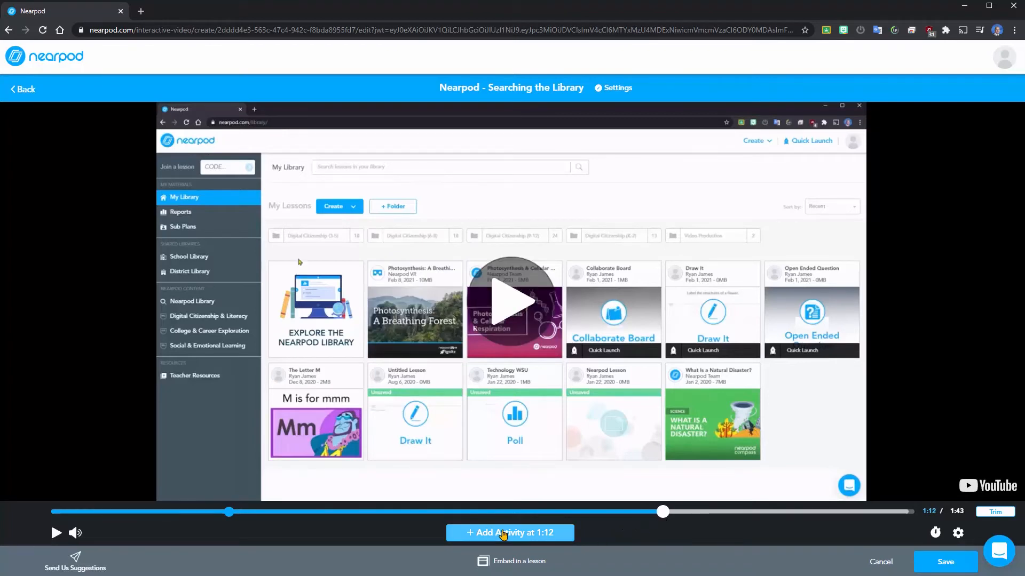
pyautogui.click(503, 534)
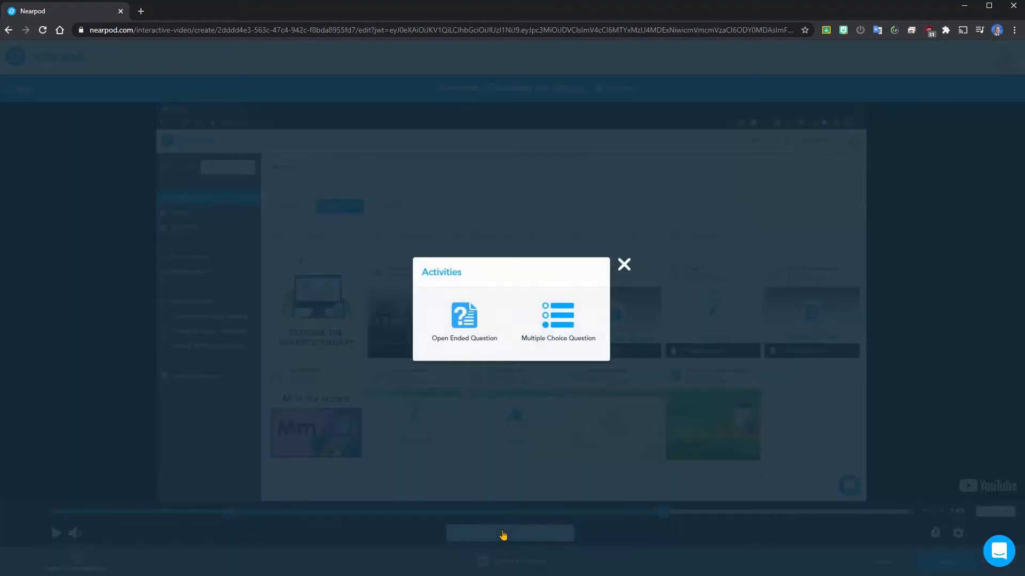
pyautogui.click(571, 331)
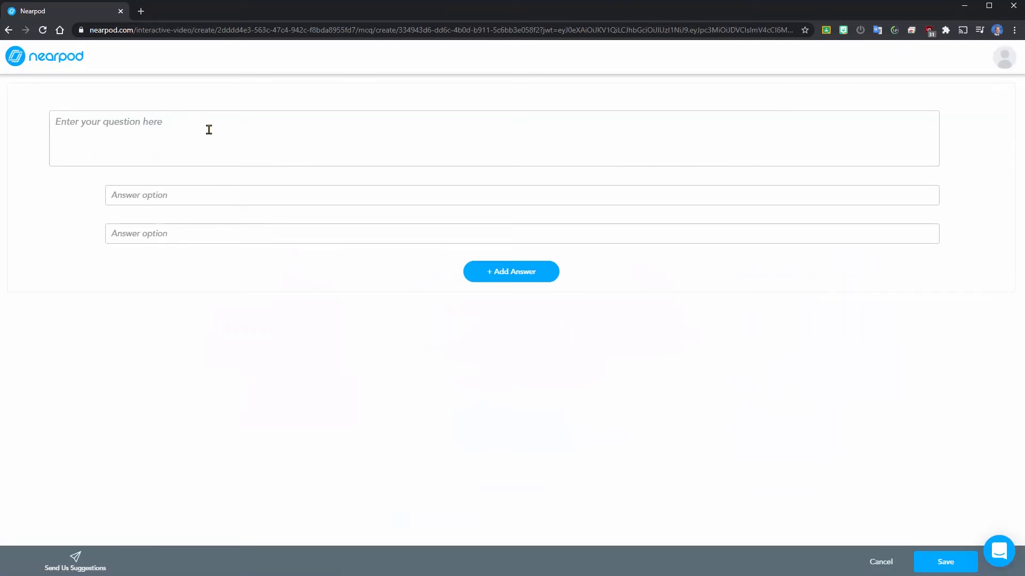
pyautogui.click(204, 126)
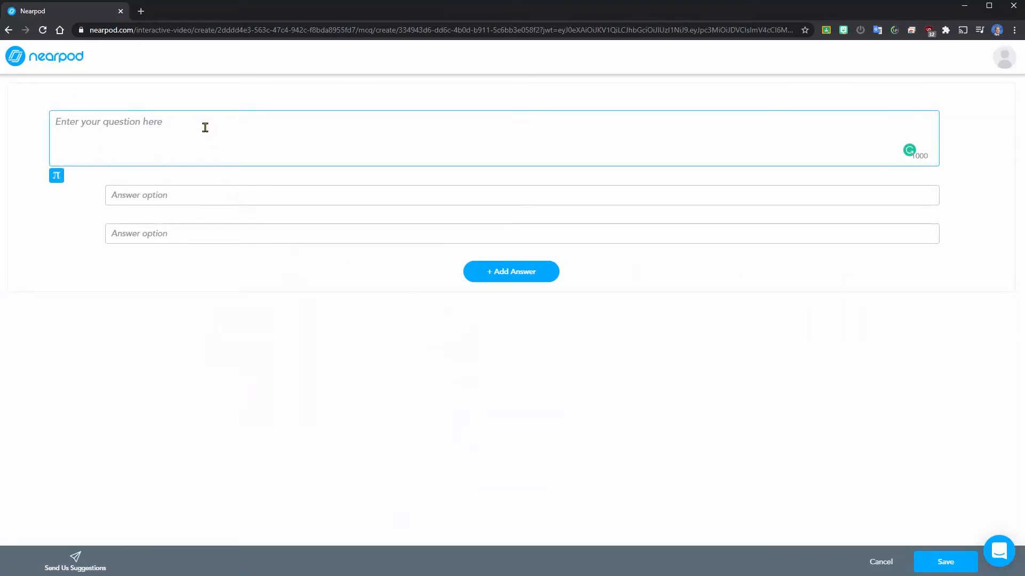
pyautogui.write('Which of these work best?')
# Step: Enter the answers Lesson, Video and Field Trip, mark Video as correct, and save the multiple-choice question
pyautogui.click(183, 195)
pyautogui.write('Lesson')
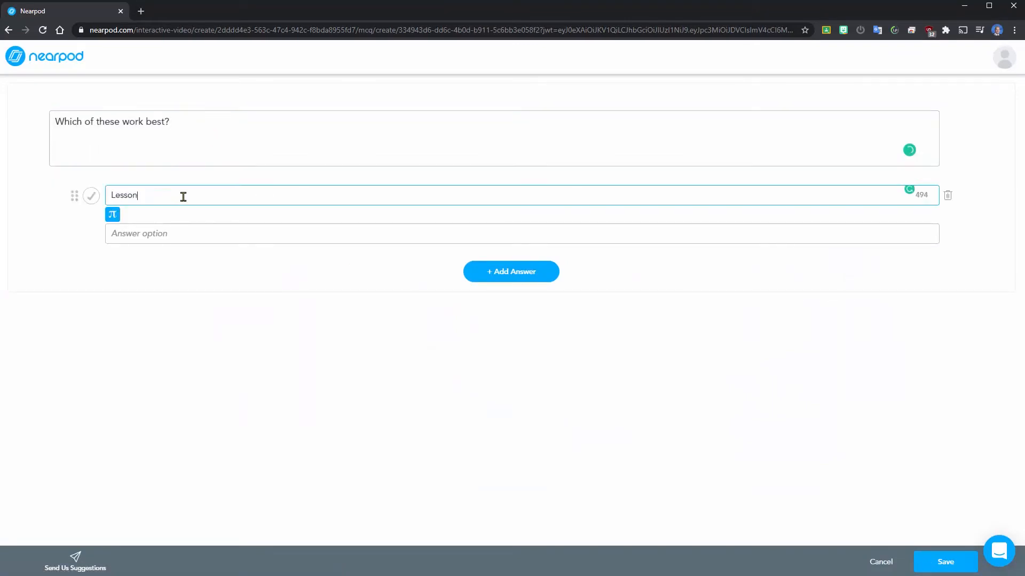
pyautogui.press('Return')
pyautogui.write('Video')
pyautogui.press('Return')
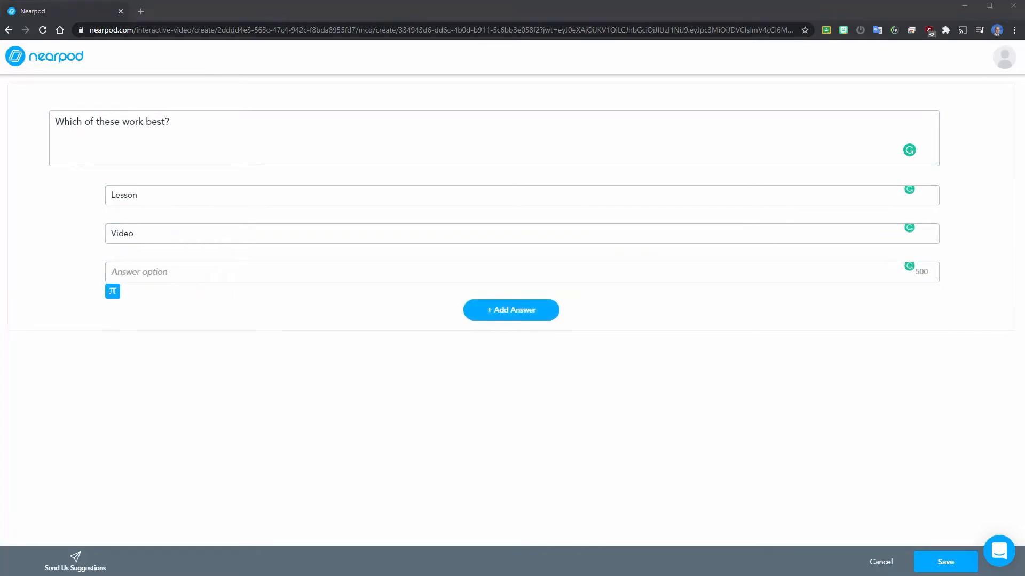
pyautogui.click(167, 270)
pyautogui.write('Field Trip')
pyautogui.click(352, 337)
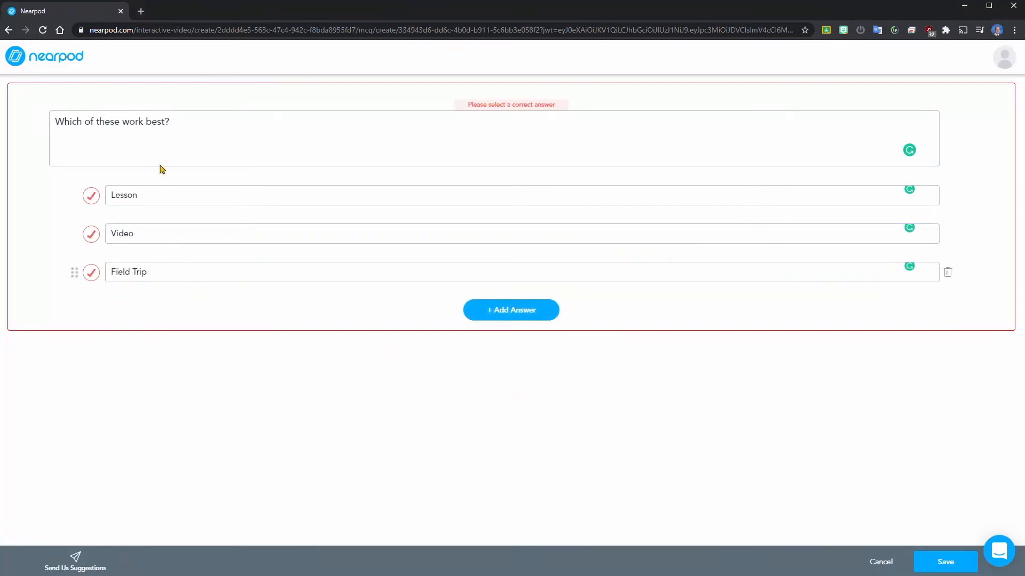
pyautogui.click(90, 235)
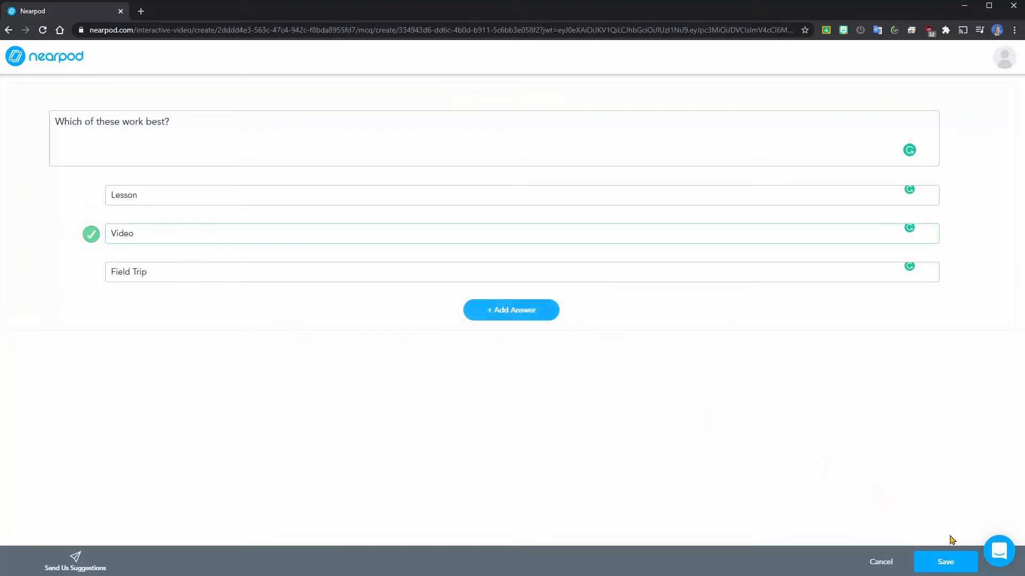
pyautogui.click(949, 562)
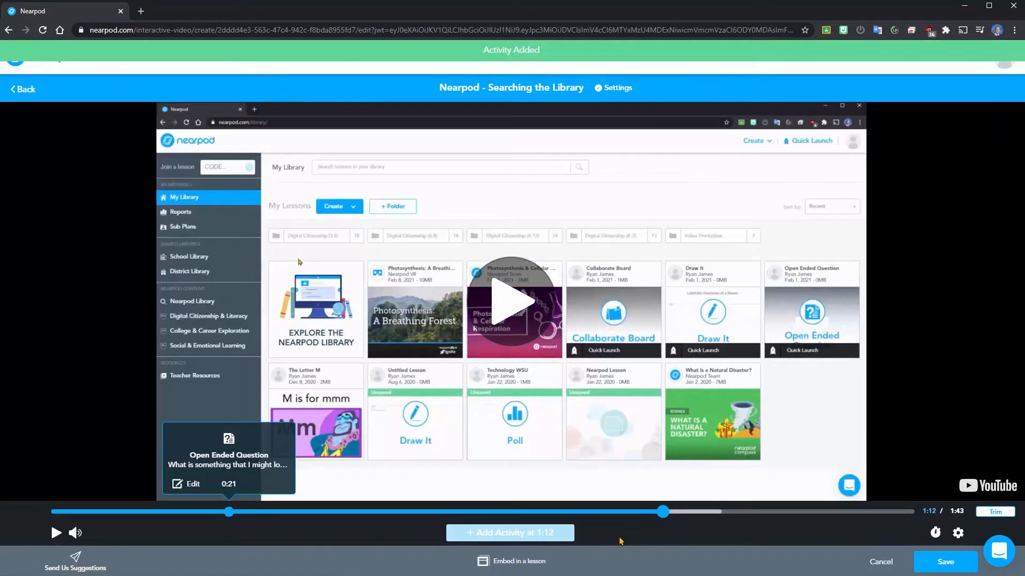
# Step: Add an open-ended question at 1:40 asking "What did you learn?" and save it
pyautogui.click(893, 512)
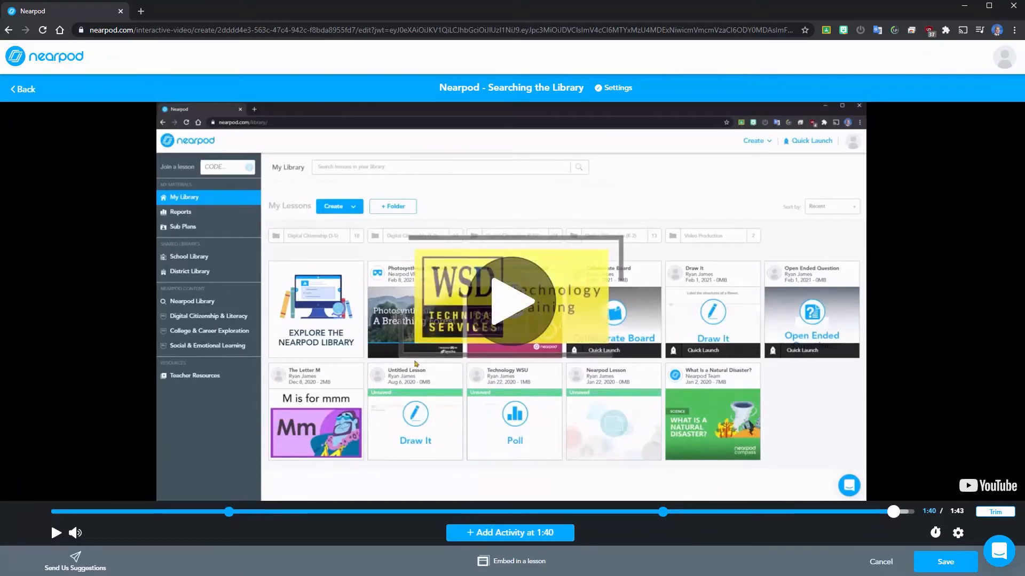
pyautogui.click(508, 533)
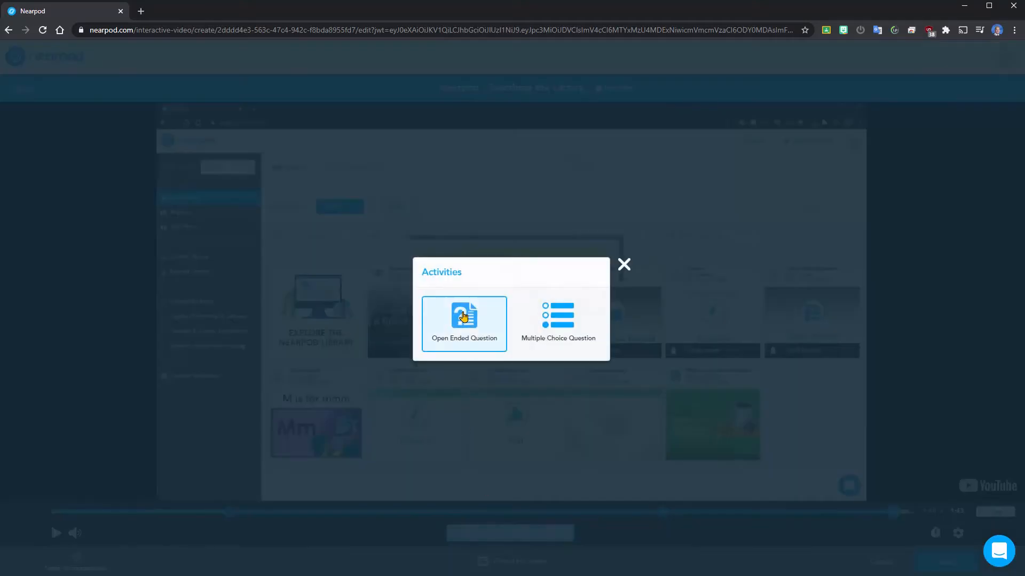
pyautogui.click(462, 315)
pyautogui.click(141, 92)
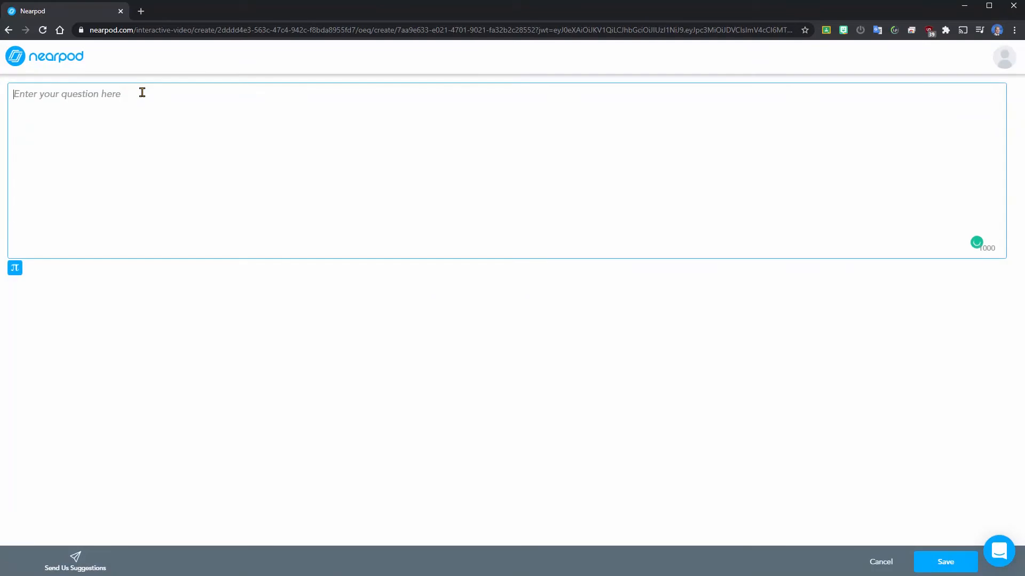
pyautogui.write('What did you learn?')
pyautogui.click(945, 561)
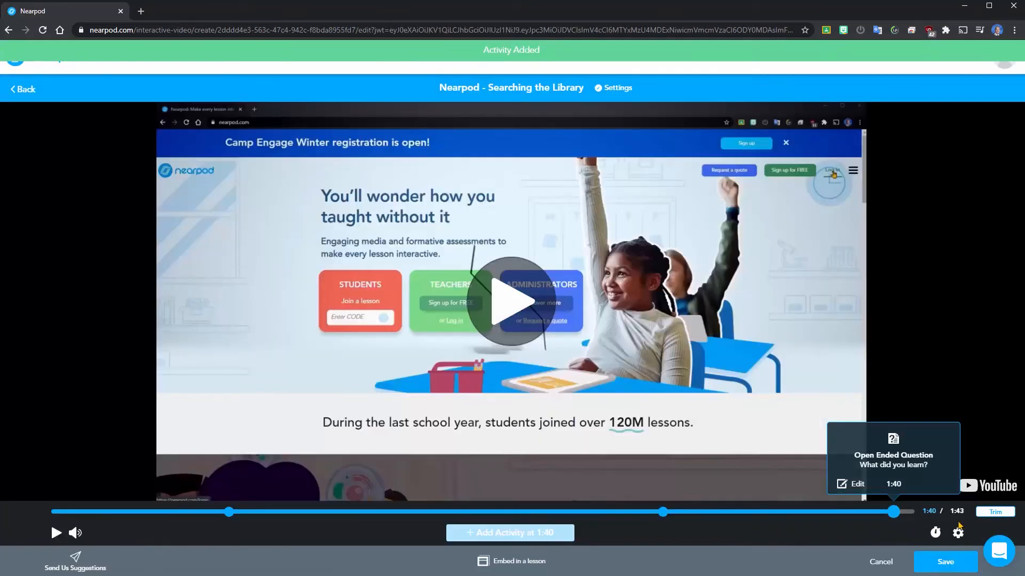
# Step: Trim the video to a length of 1:36 by ending it at 1:41 and cutting its opening seconds, and save it
pyautogui.click(995, 511)
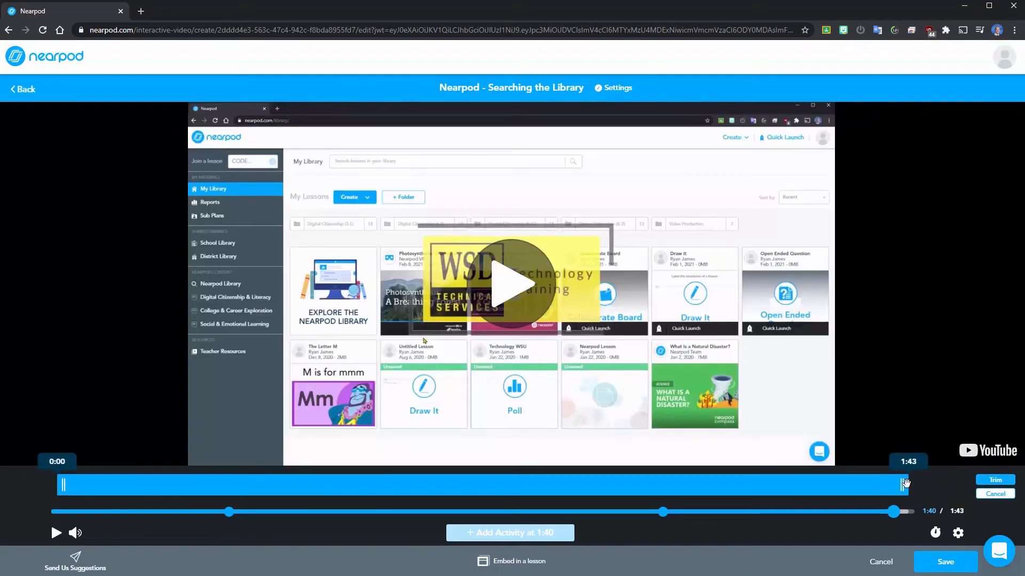
pyautogui.moveTo(902, 485); pyautogui.dragTo(900, 488)
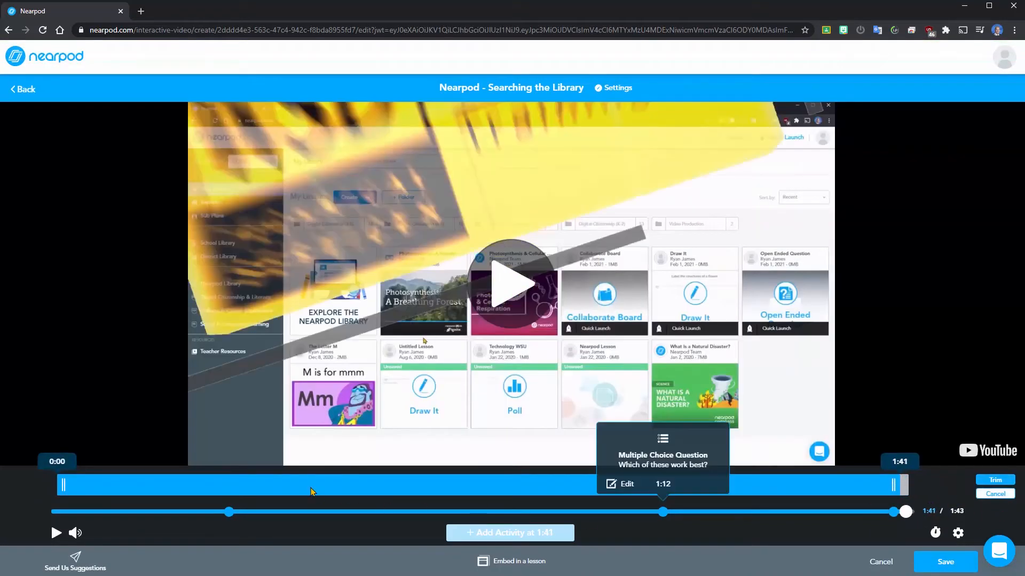
pyautogui.moveTo(63, 485); pyautogui.dragTo(104, 485)
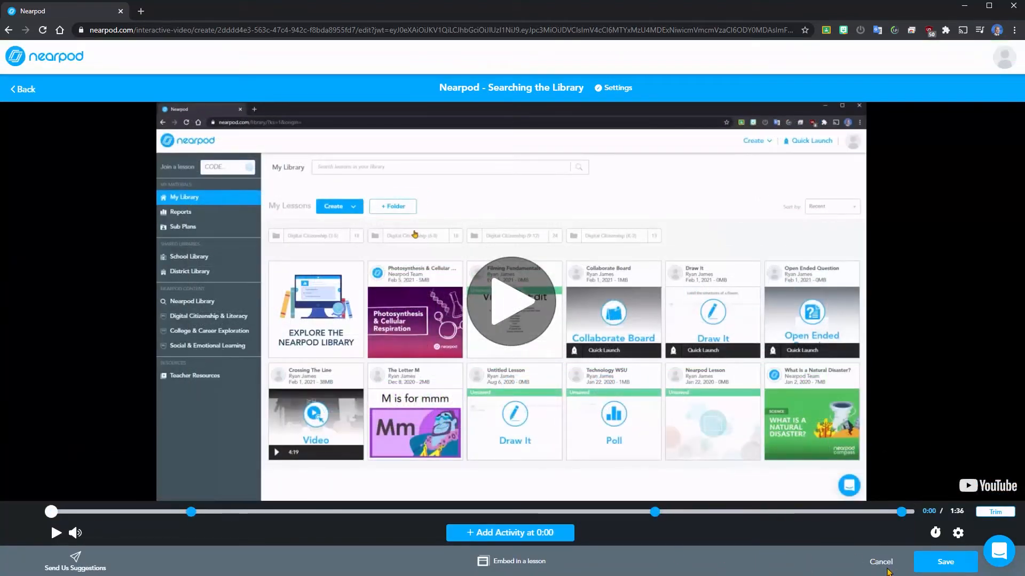
pyautogui.click(930, 567)
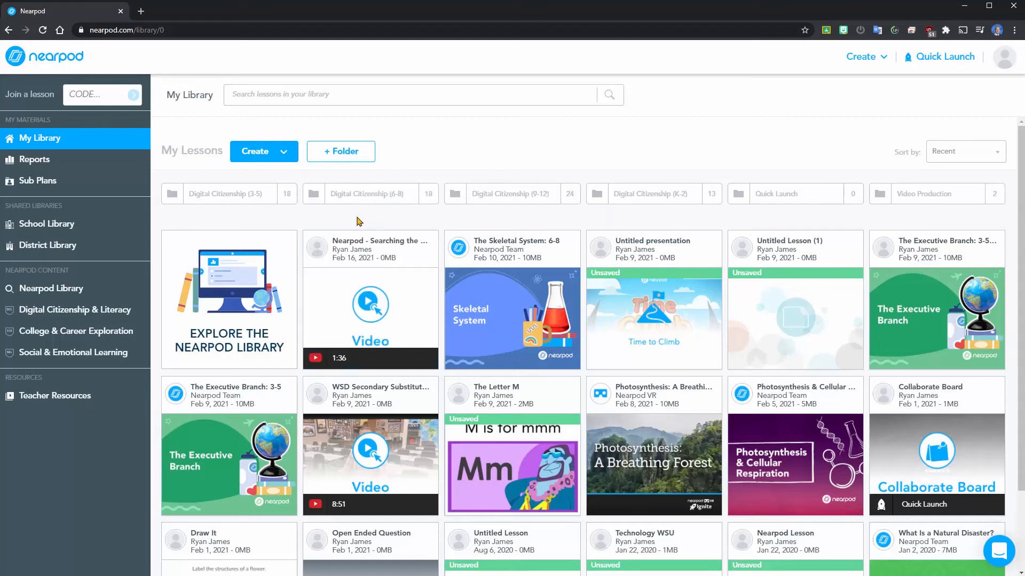
# Step: Start creating another interactive video and open the option for uploading a video file
pyautogui.click(283, 155)
pyautogui.click(280, 219)
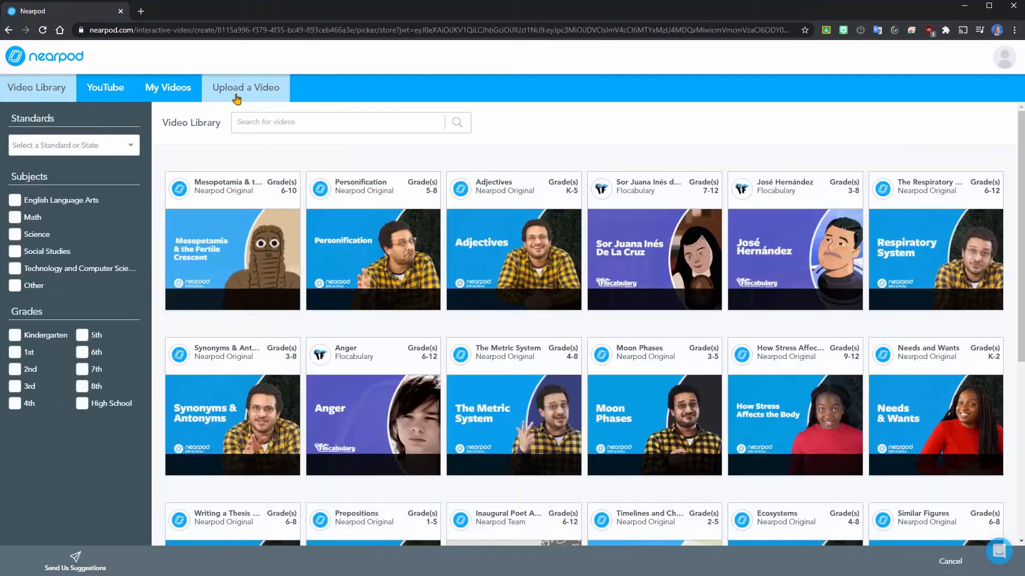
pyautogui.click(236, 94)
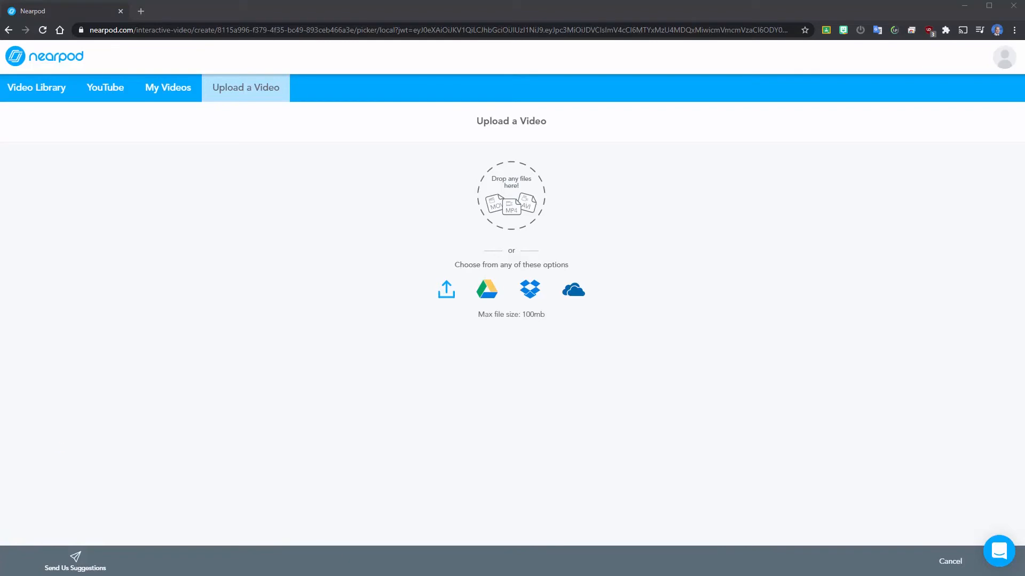
# Step: Upload a video file from the computer as the new interactive video and preview its opening seconds
pyautogui.moveTo(468, 330); pyautogui.dragTo(502, 238)
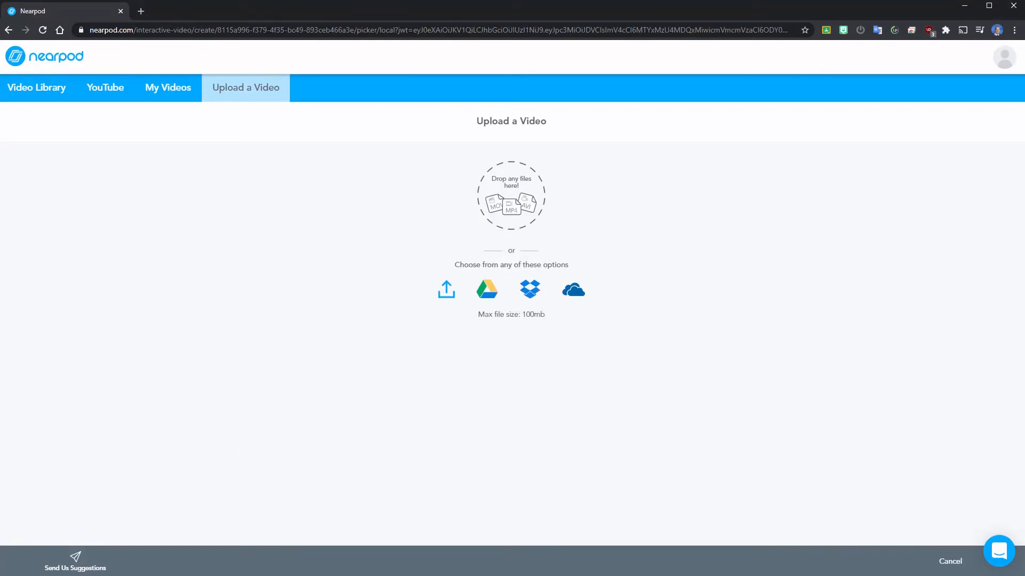
pyautogui.moveTo(224, 312); pyautogui.dragTo(499, 216)
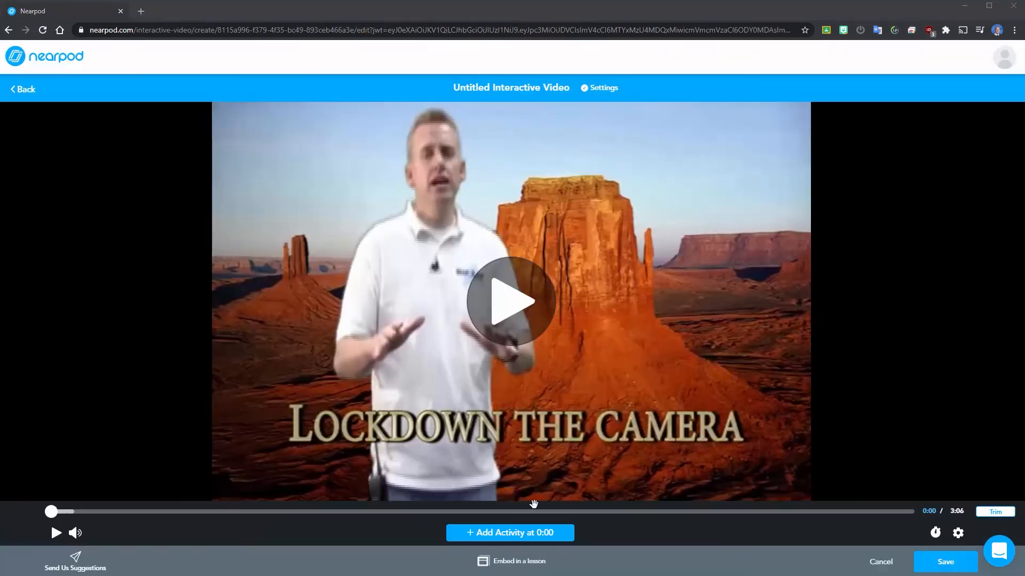
pyautogui.click(849, 361)
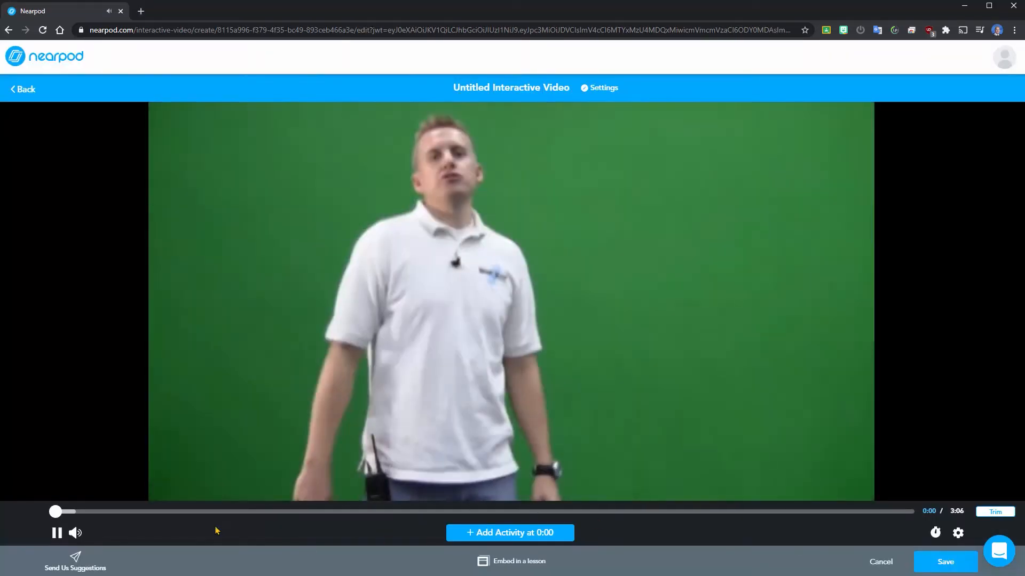
pyautogui.click(57, 539)
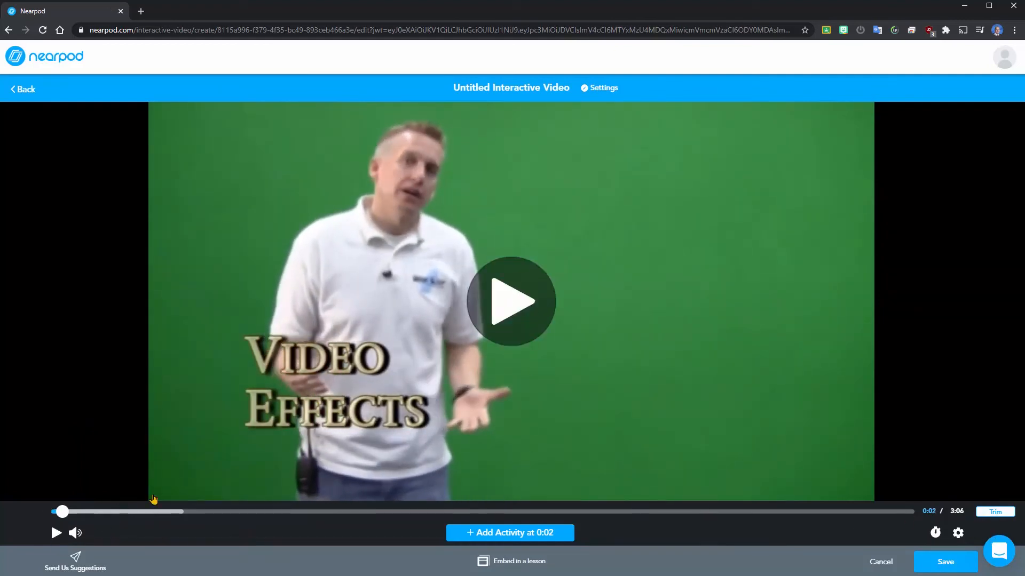
# Step: Add a multiple-choice question at 0:23 asking "What was wrong with the green screen clip?"
pyautogui.moveTo(63, 511); pyautogui.dragTo(164, 511)
pyautogui.click(504, 536)
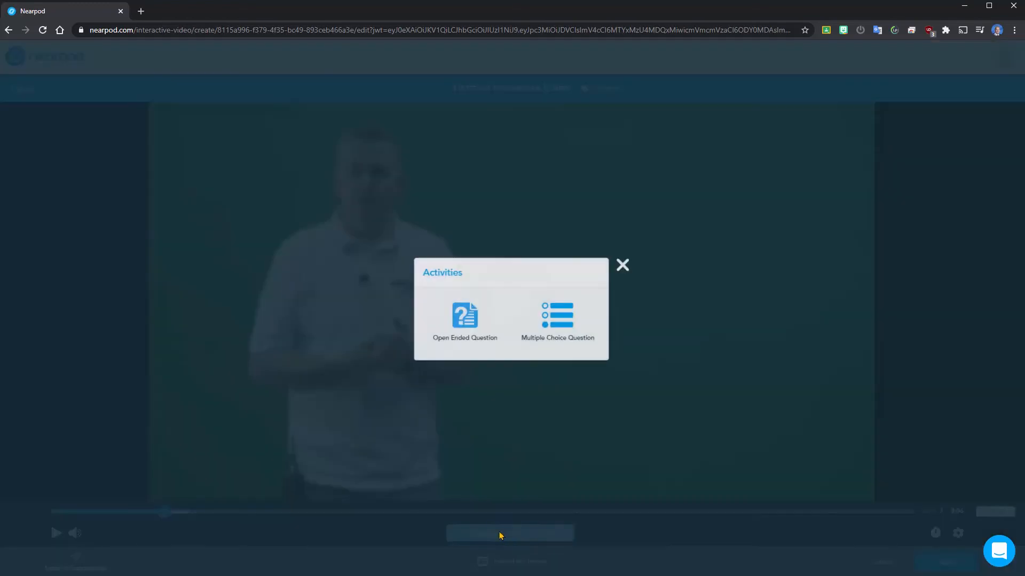
pyautogui.click(556, 317)
pyautogui.write('What was wrong with the green screen clip?')
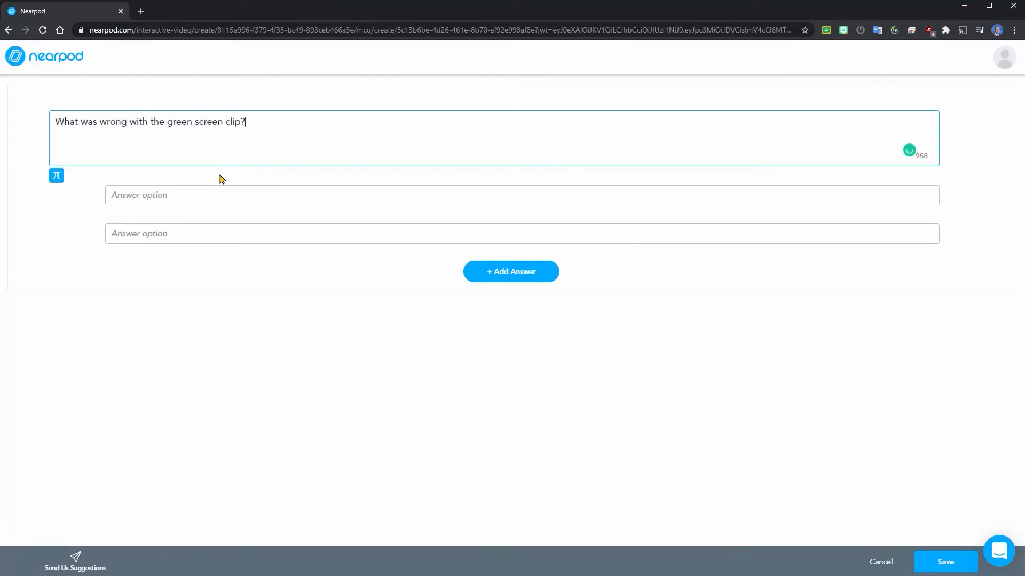
# Step: Enter the answers Shaky cam, Not stable, Didn't use a tripod and All of the above, mark the last as correct, and save the question
pyautogui.click(214, 194)
pyautogui.write('Shaky cam')
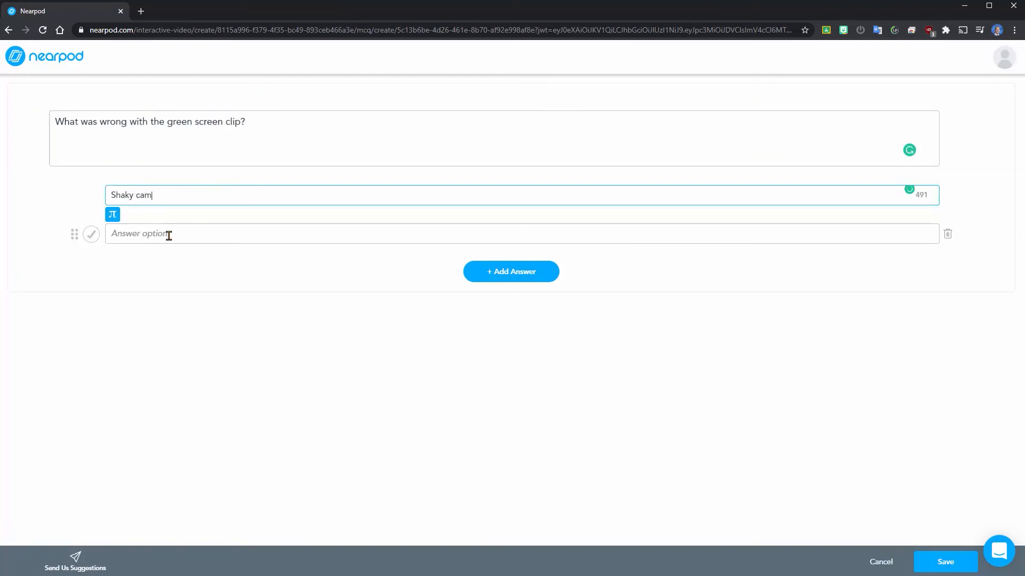
pyautogui.click(167, 233)
pyautogui.write('Not stable')
pyautogui.click(167, 277)
pyautogui.write("Didn't use a tripod")
pyautogui.click(233, 329)
pyautogui.click(225, 310)
pyautogui.write('All of the above')
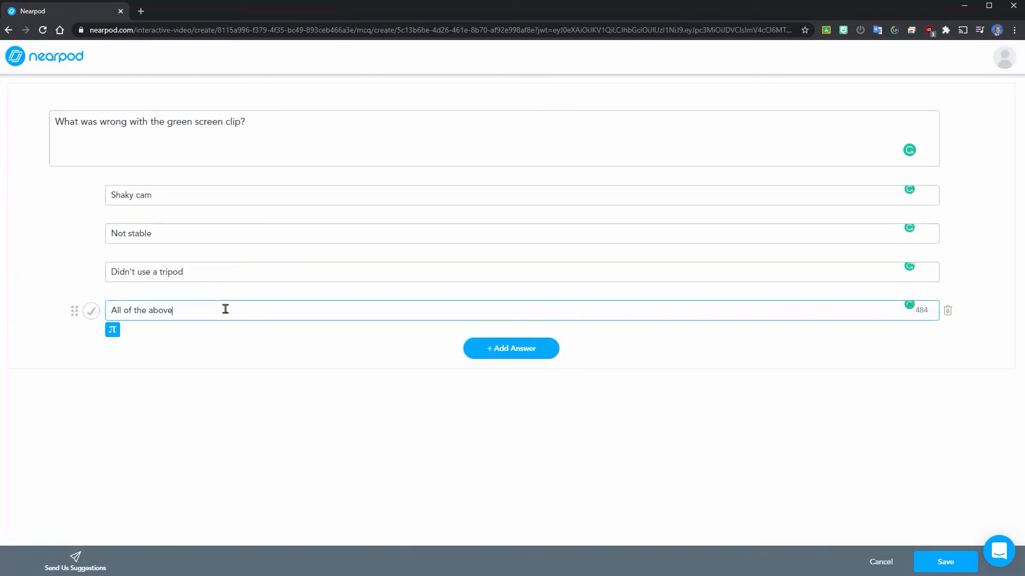
pyautogui.click(91, 311)
pyautogui.click(943, 565)
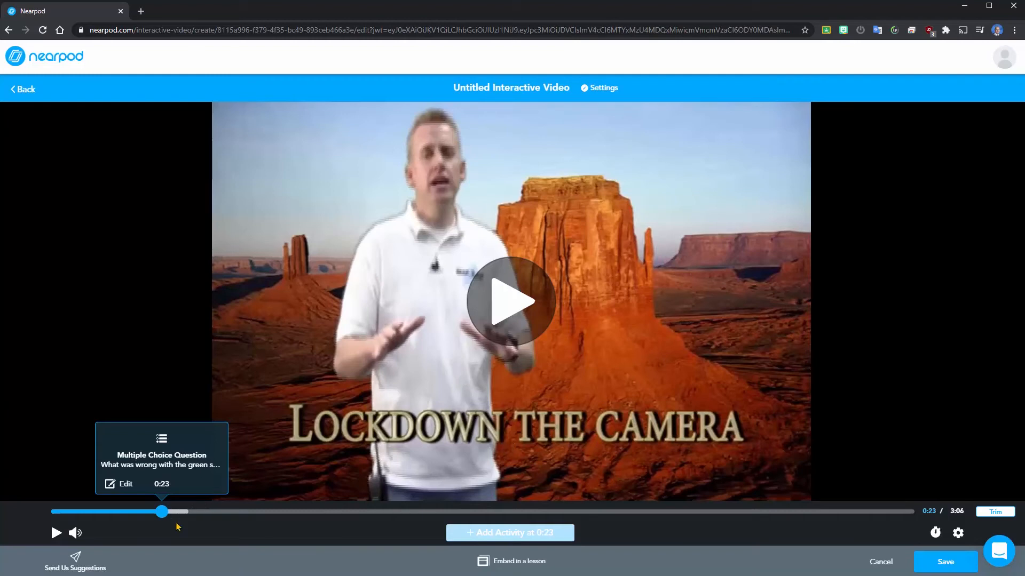
pyautogui.moveTo(502, 512); pyautogui.dragTo(688, 512)
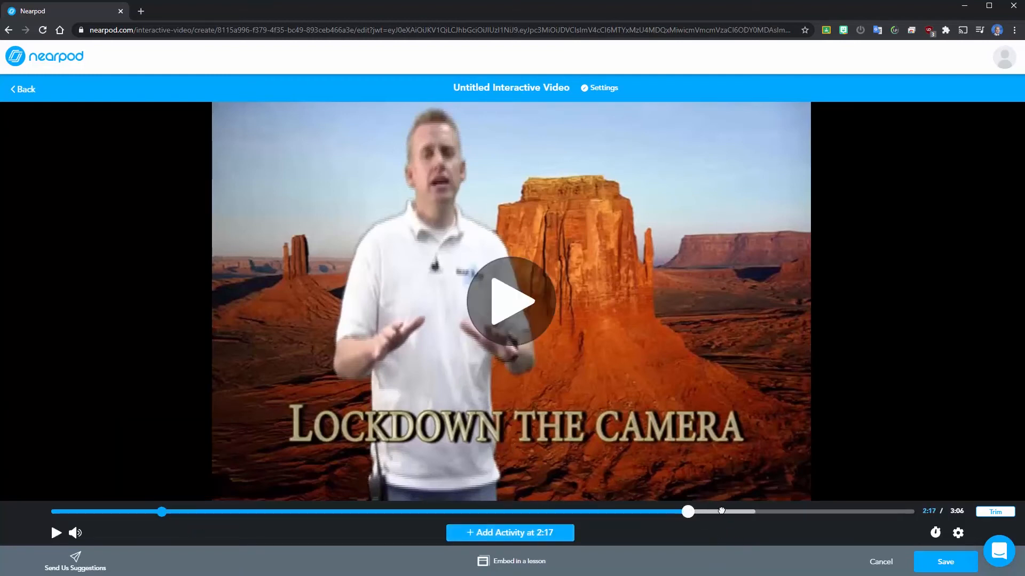
pyautogui.click(744, 511)
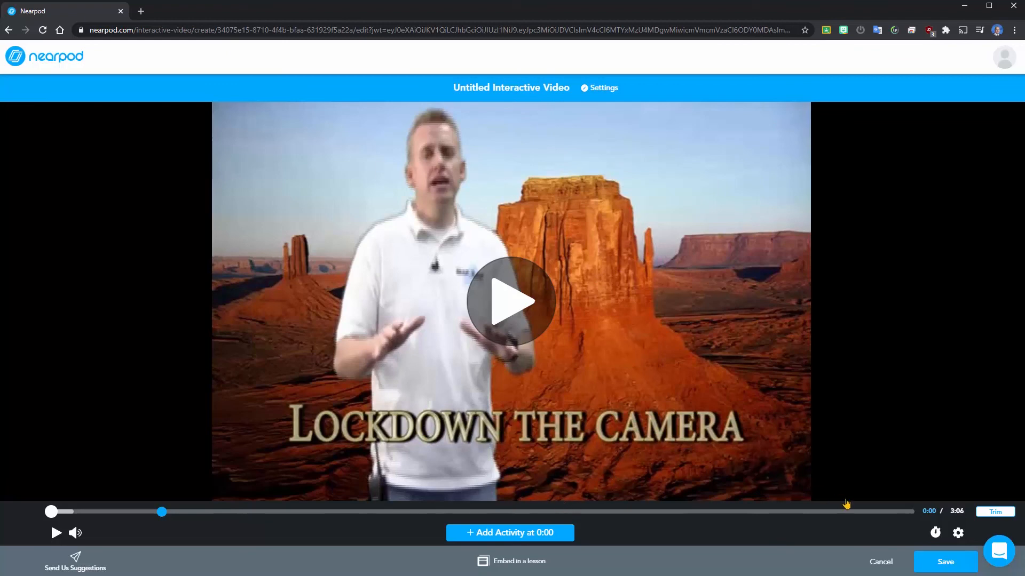
# Step: Save the interactive video with the title "Visual Effects" and exit to the library
pyautogui.click(925, 564)
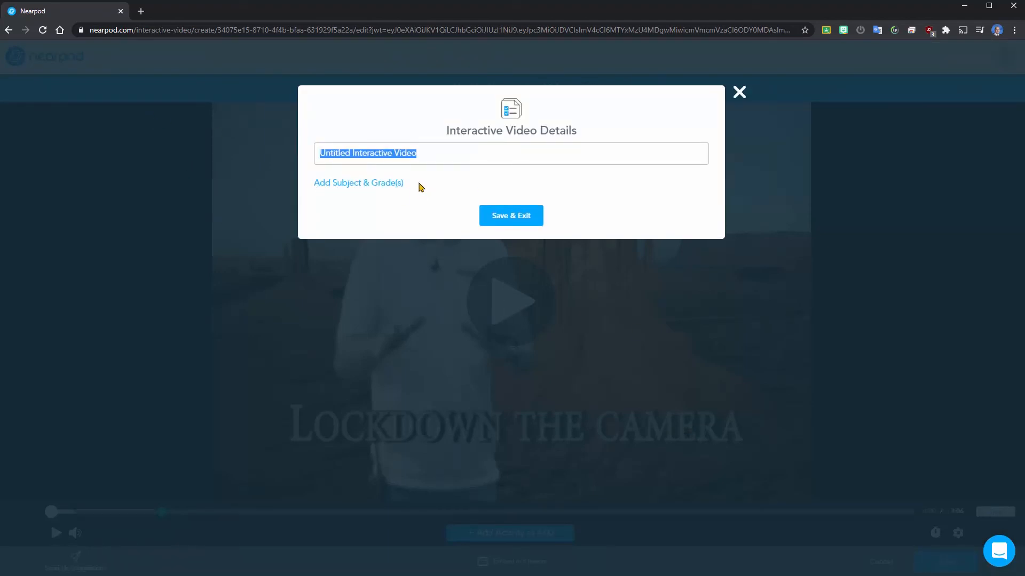
pyautogui.write('Visual Effects')
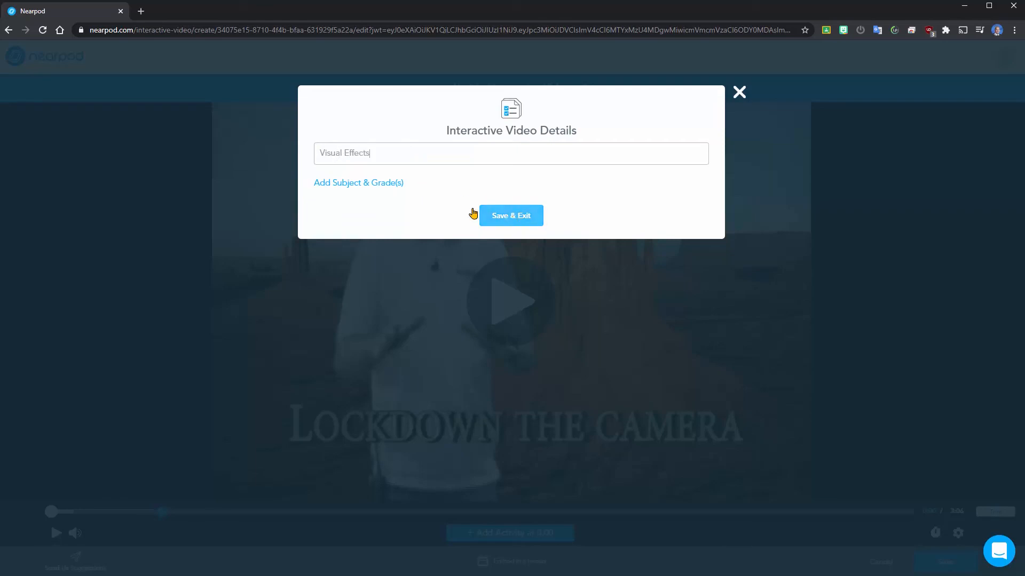
pyautogui.click(516, 216)
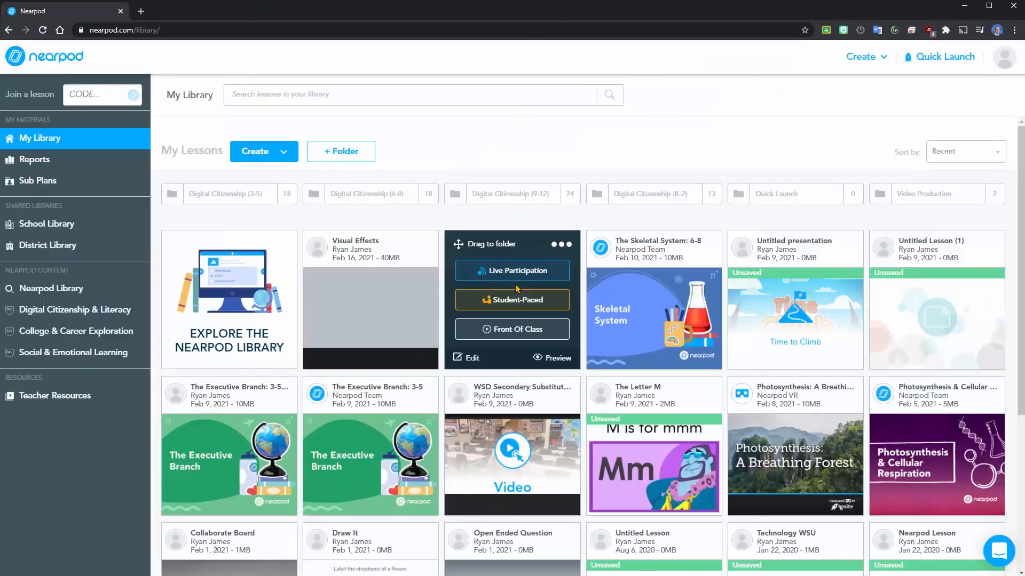
pyautogui.moveTo(359, 265)
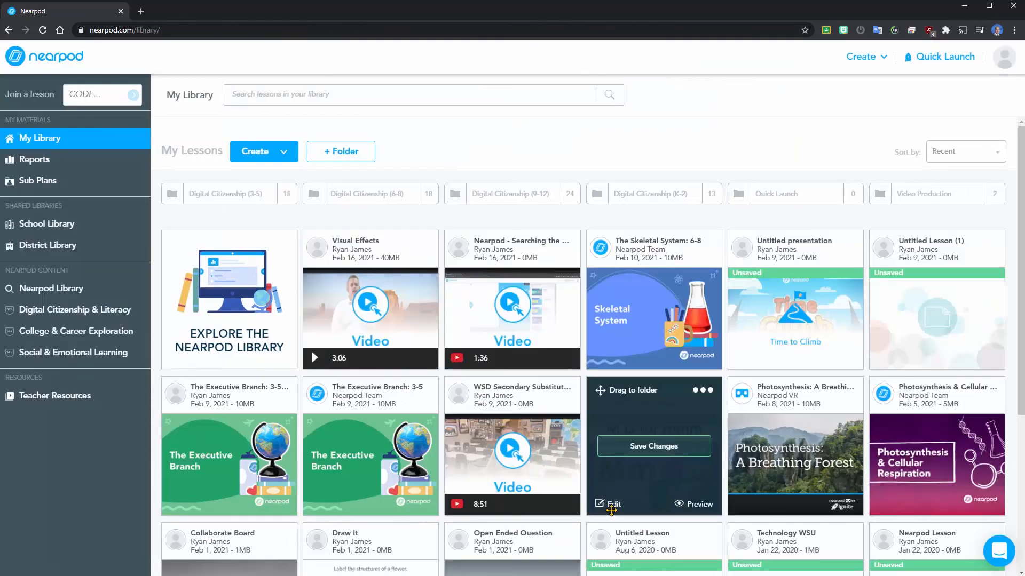